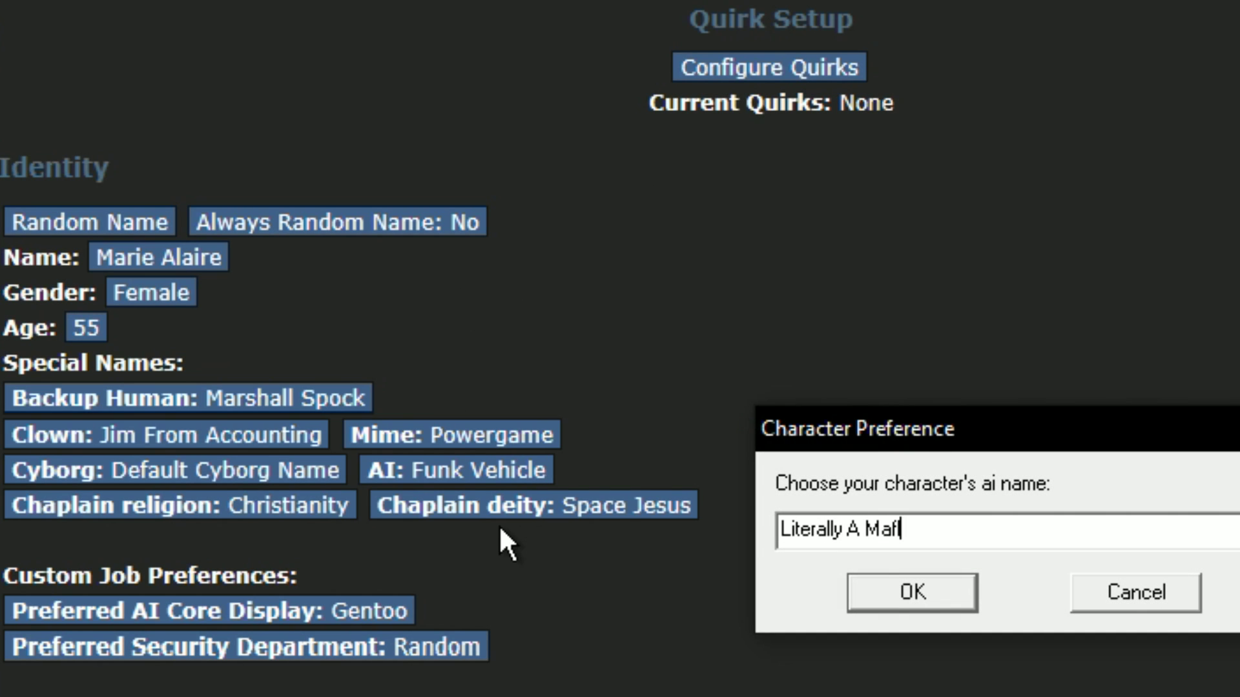
pyautogui.write('l AI')
# - Confirm the AI name 'Literally A Malf AI' and mark the character ready for the round
pyautogui.press('Return')
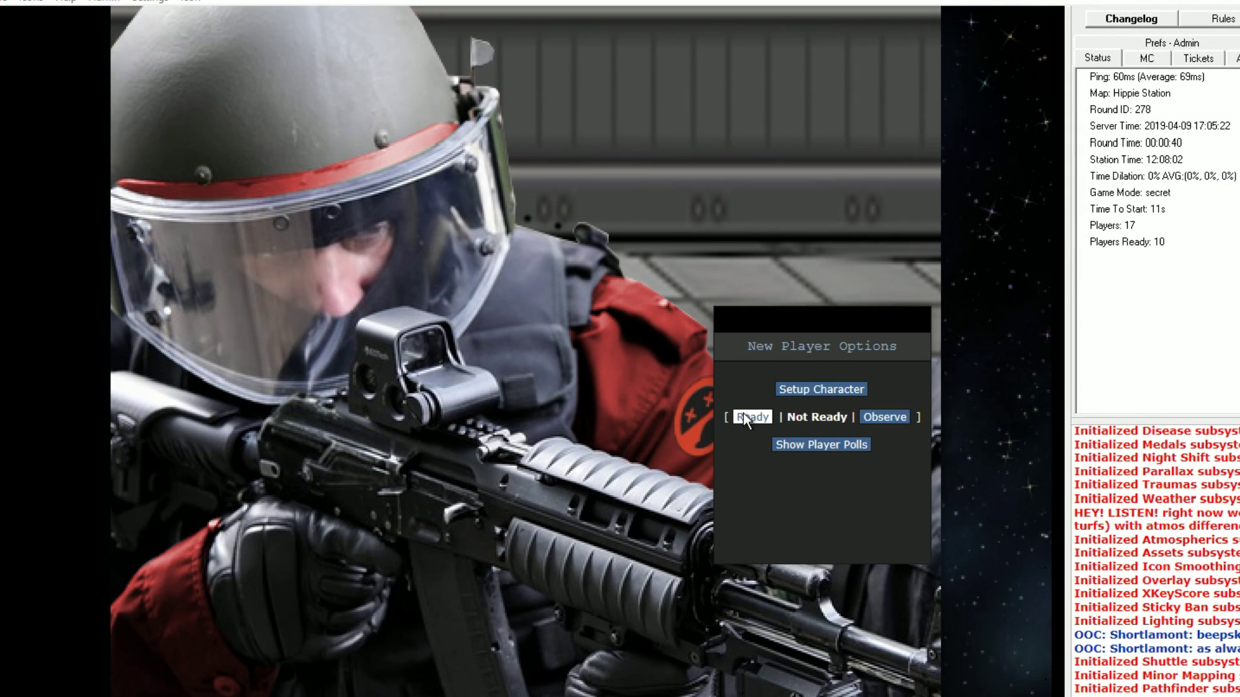
pyautogui.click(742, 414)
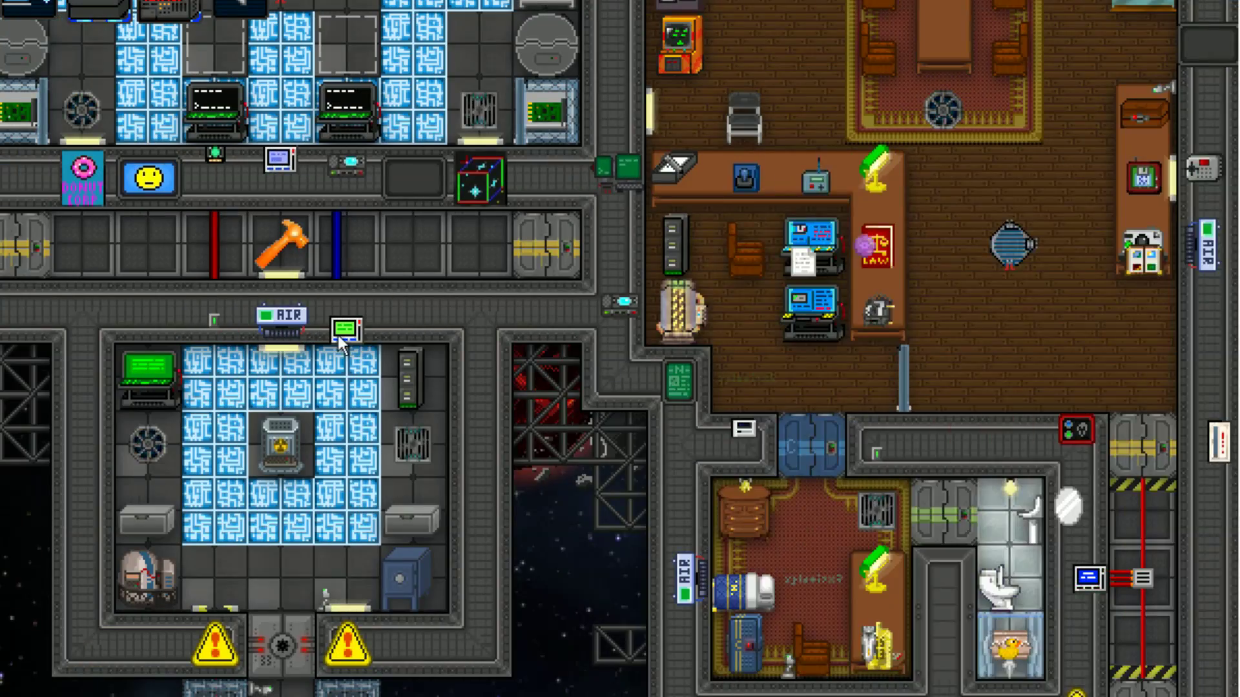
# - Inspect the Vault APC and Upload APC power panels
pyautogui.click(338, 335)
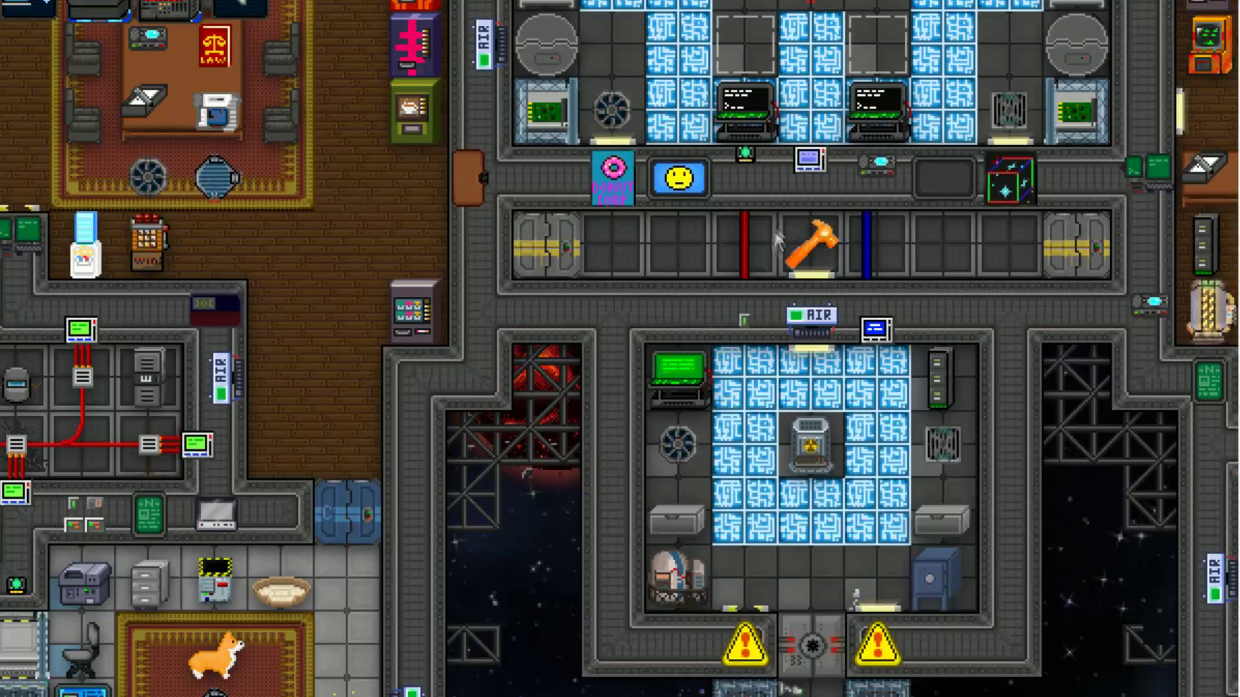
pyautogui.click(805, 164)
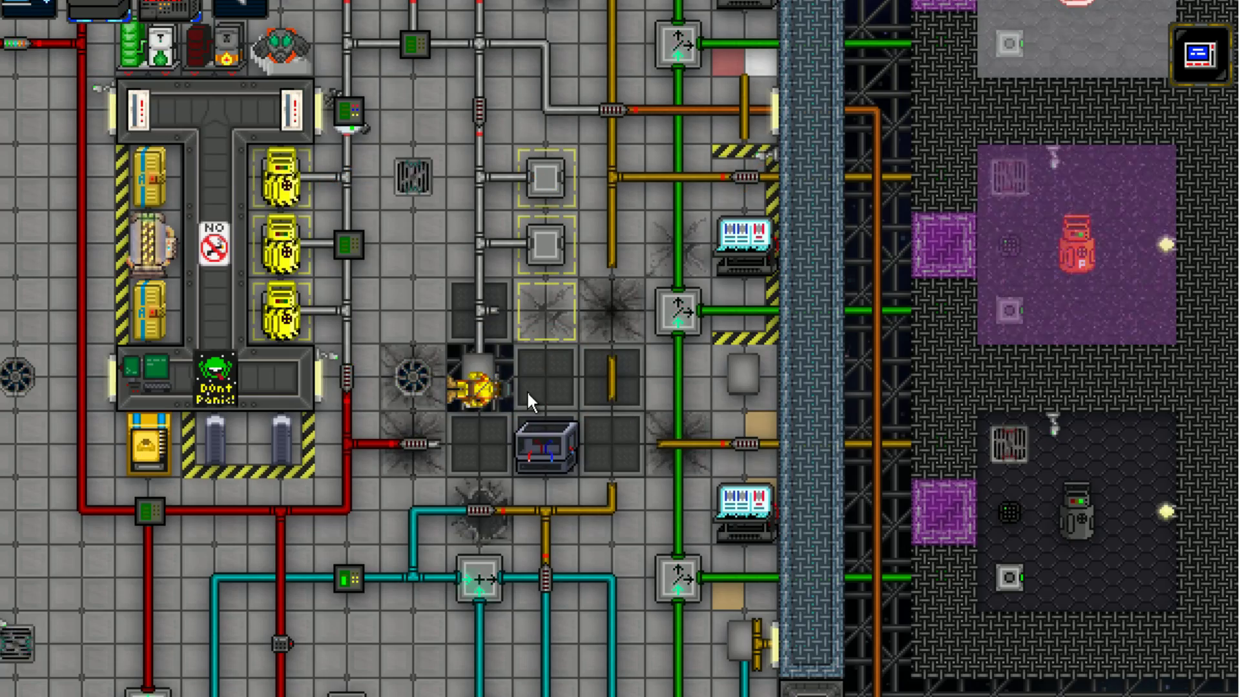
pyautogui.scroll(5, 526, 390)
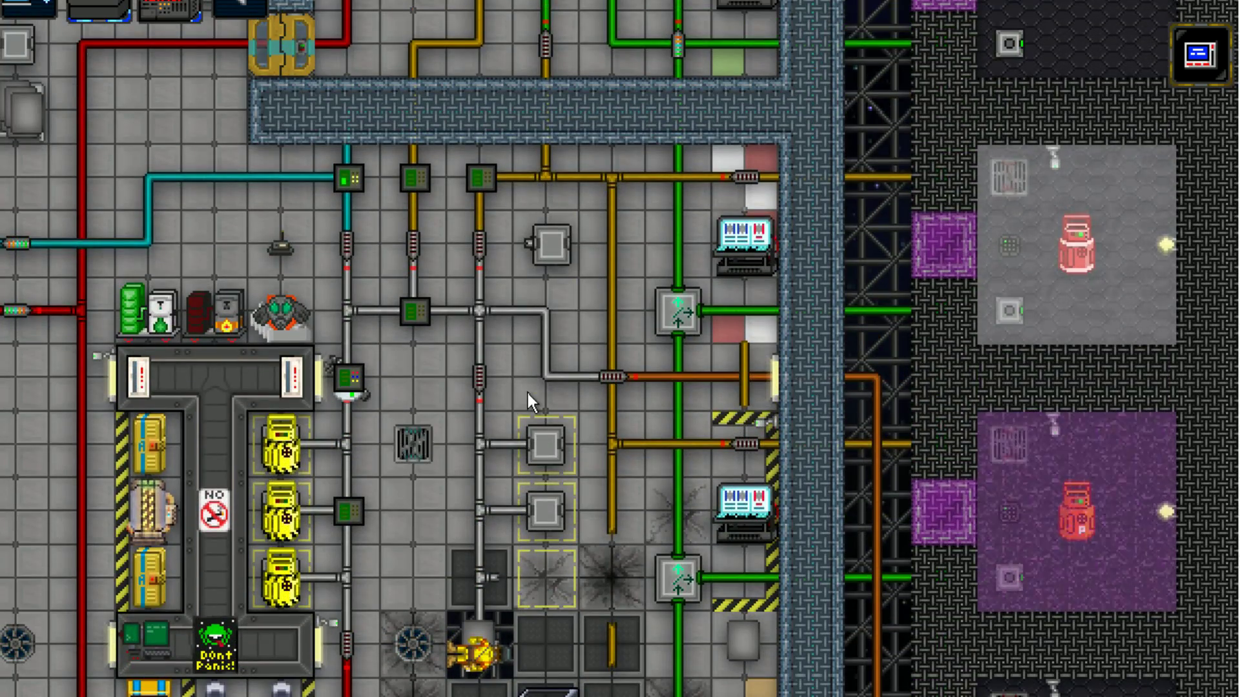
pyautogui.hscroll(-5, 526, 390)
pyautogui.scroll(-10, 526, 391)
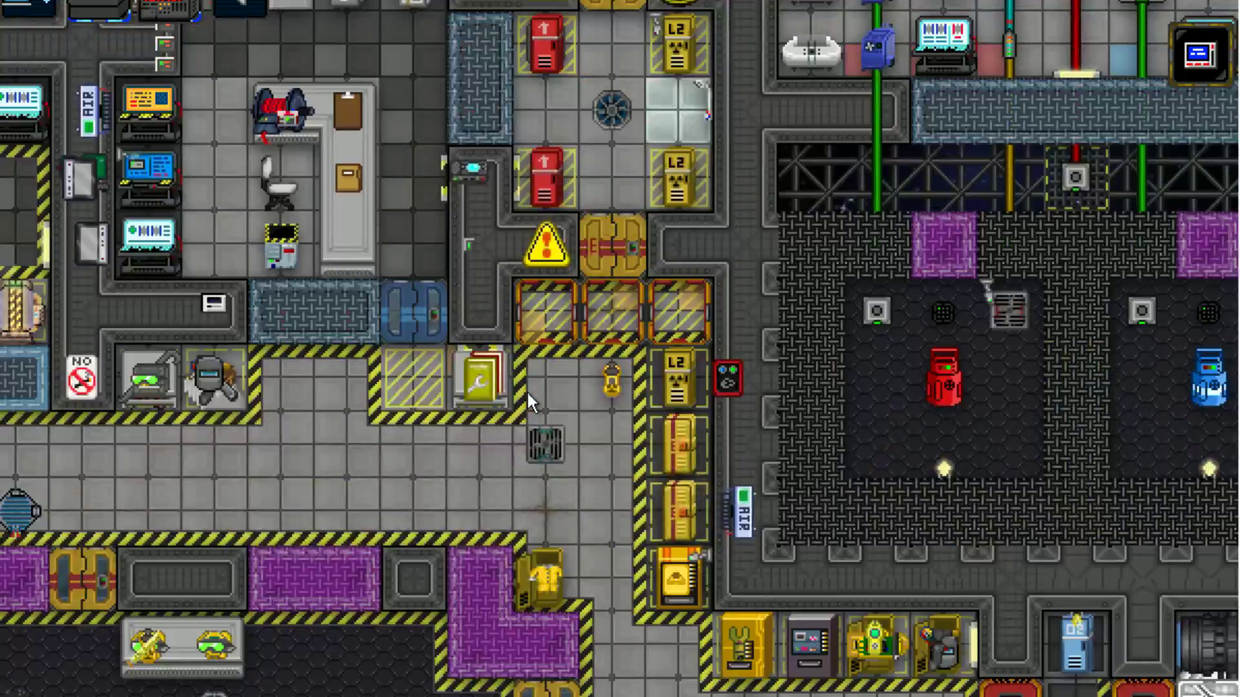
pyautogui.scroll(-5, 526, 391)
pyautogui.scroll(-3, 526, 390)
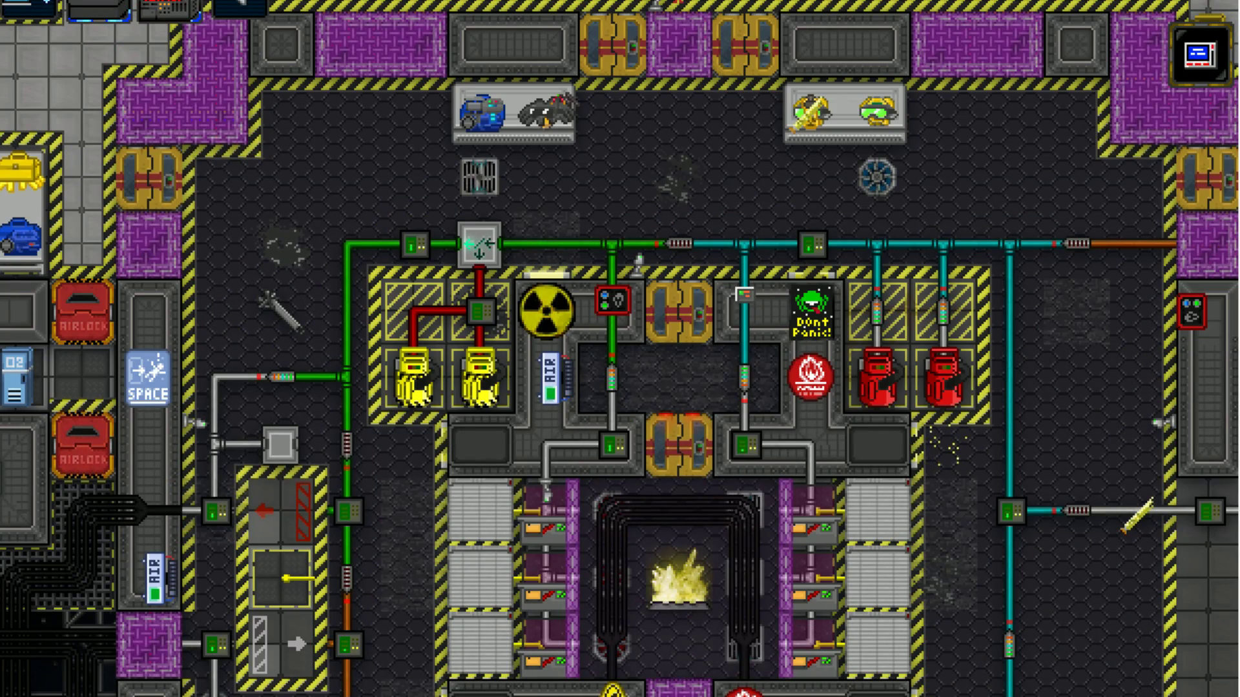
# - Open, close and reopen the engine gas filter settings, leaving them open
pyautogui.click(743, 446)
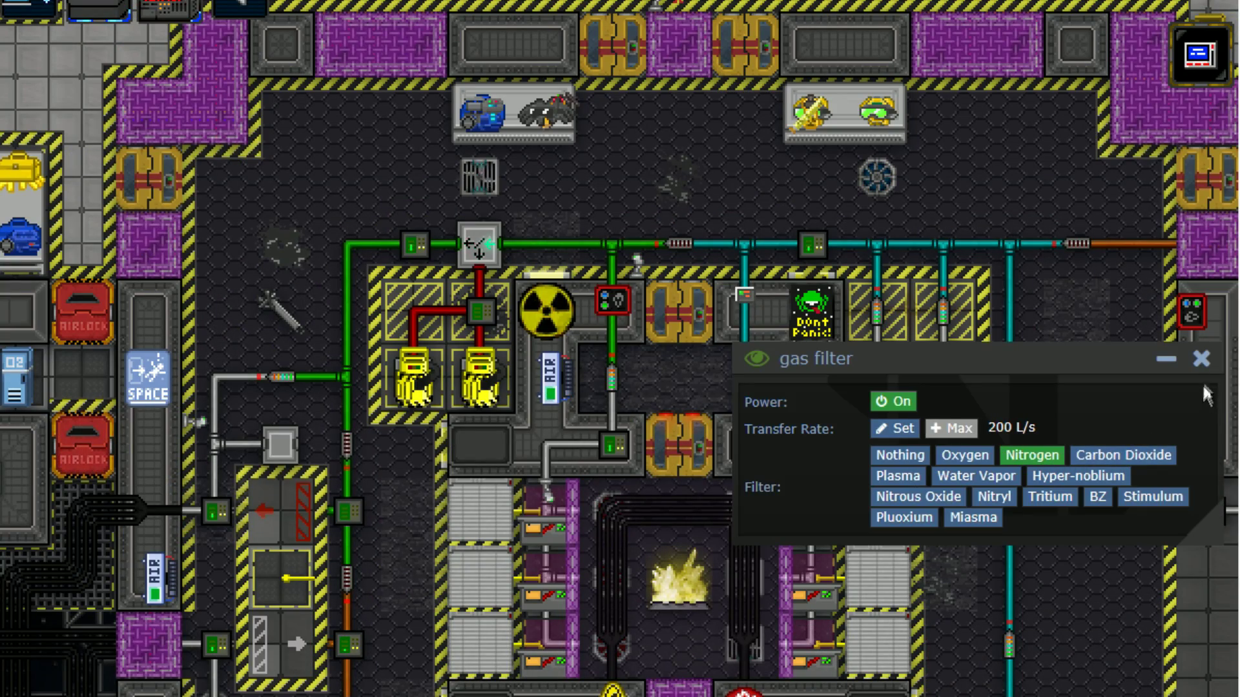
pyautogui.click(1202, 361)
pyautogui.scroll(-5, 669, 602)
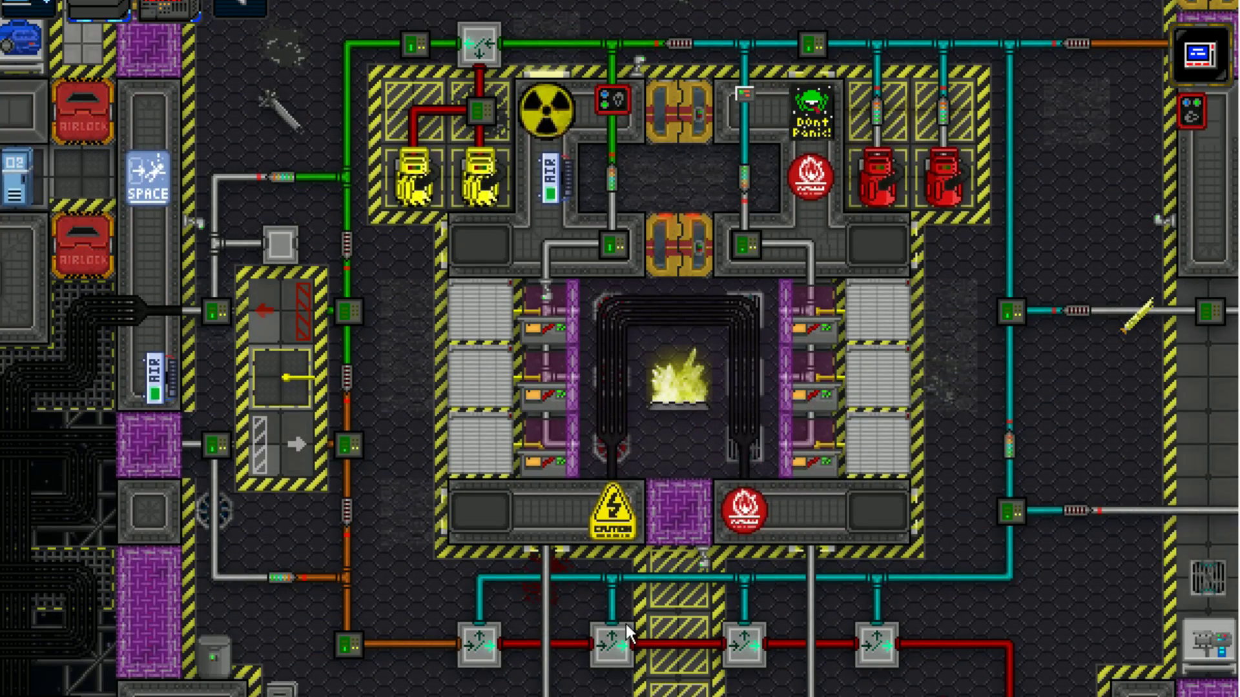
pyautogui.click(744, 244)
pyautogui.click(1201, 360)
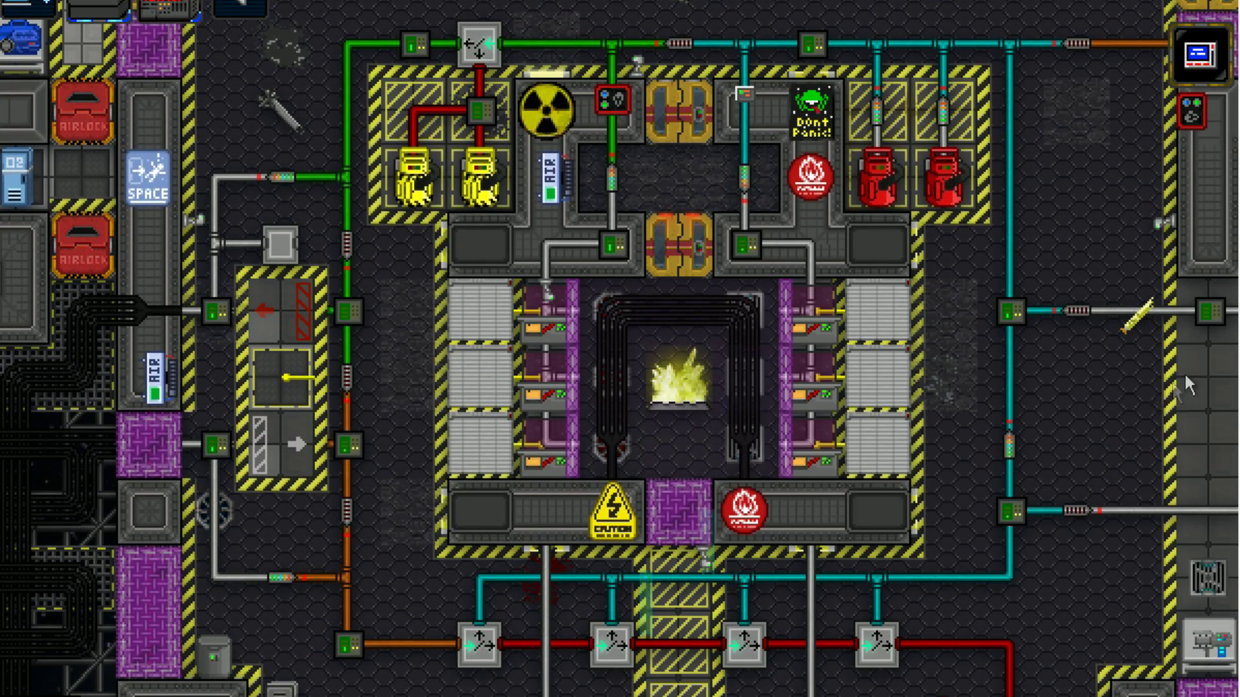
pyautogui.click(1010, 511)
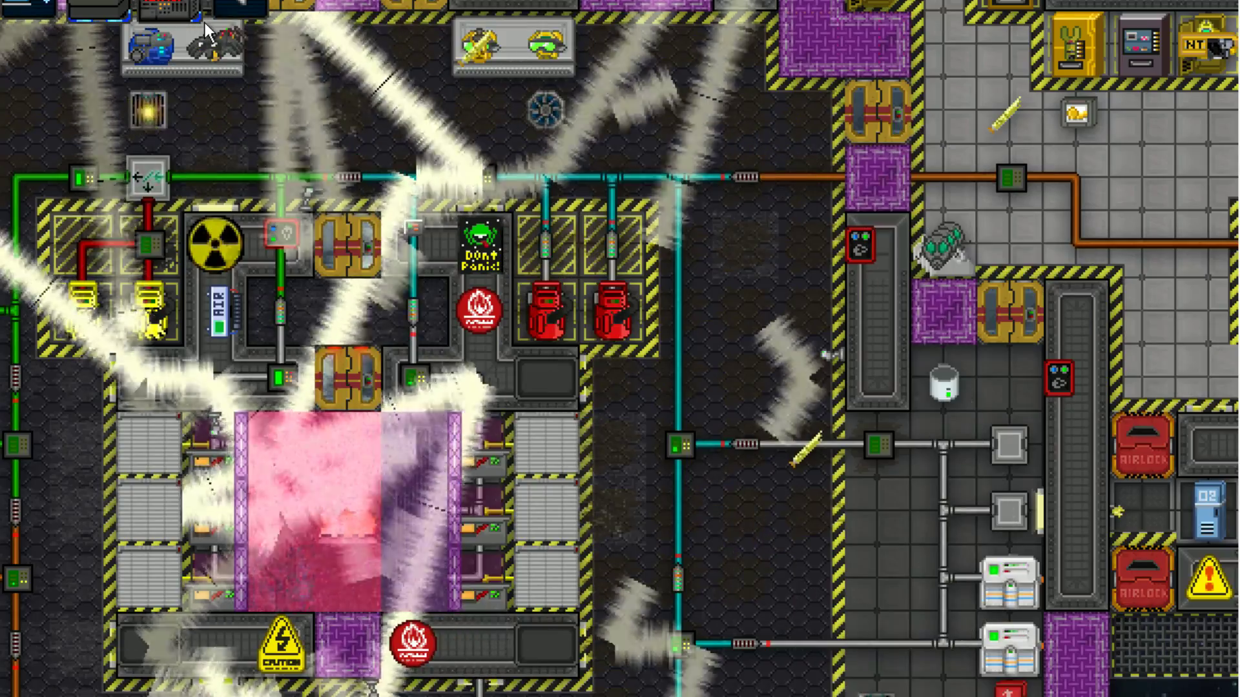
pyautogui.scroll(-3, 205, 22)
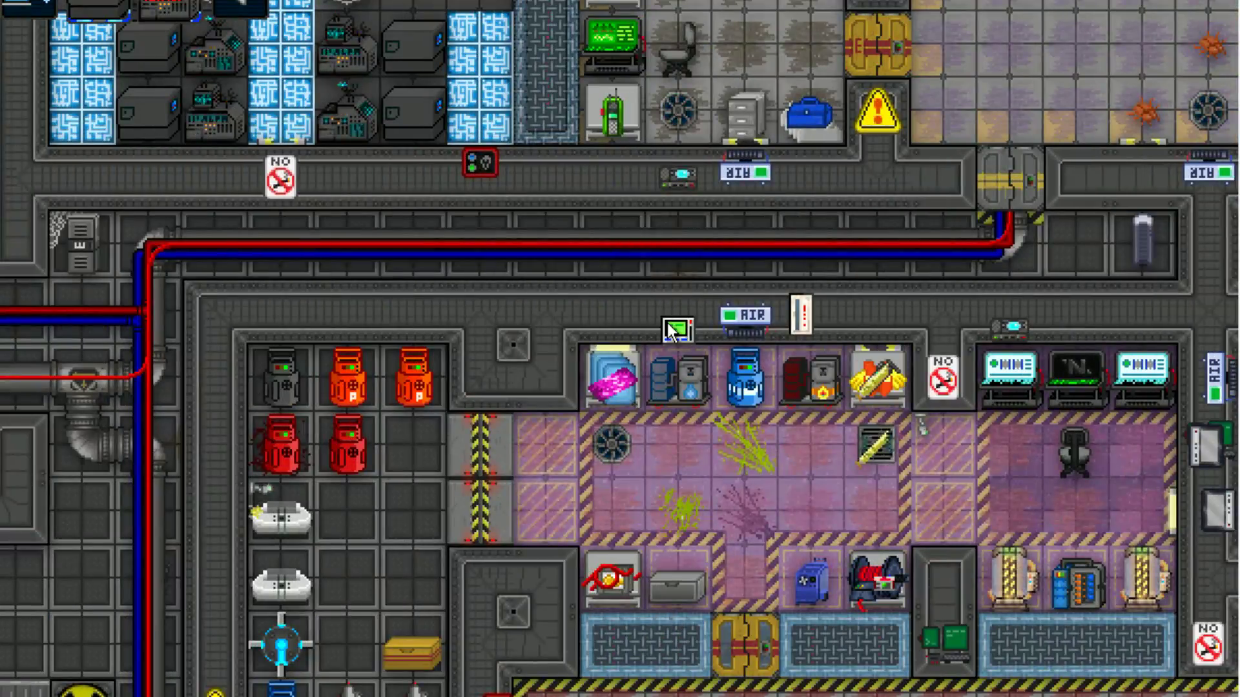
# - Open and close the Engineering APC panel, then bring up the malfunction abilities list
pyautogui.click(676, 329)
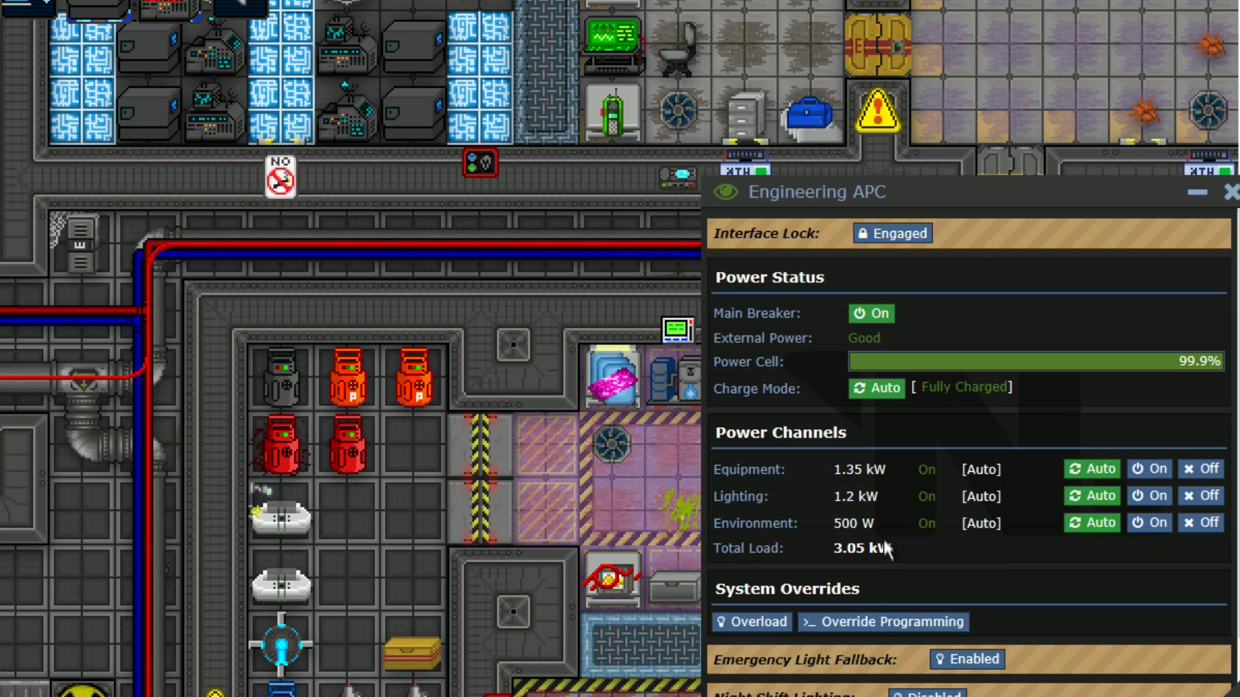
pyautogui.click(1224, 193)
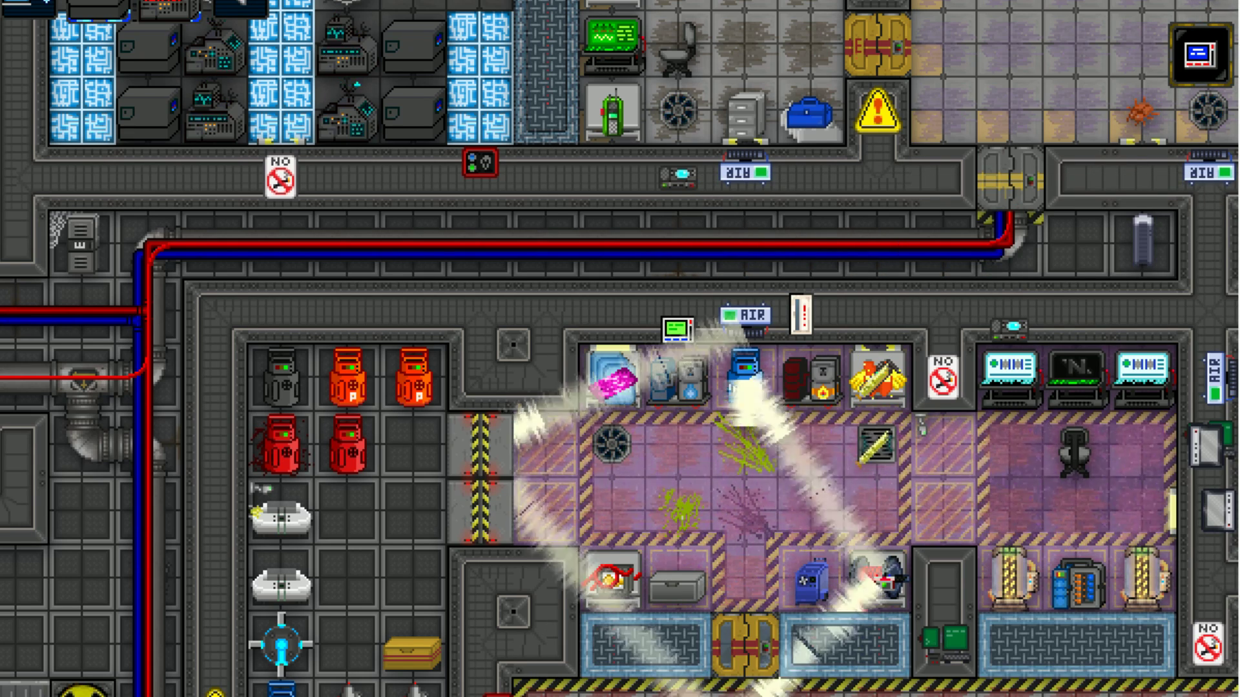
pyautogui.press('Escape')
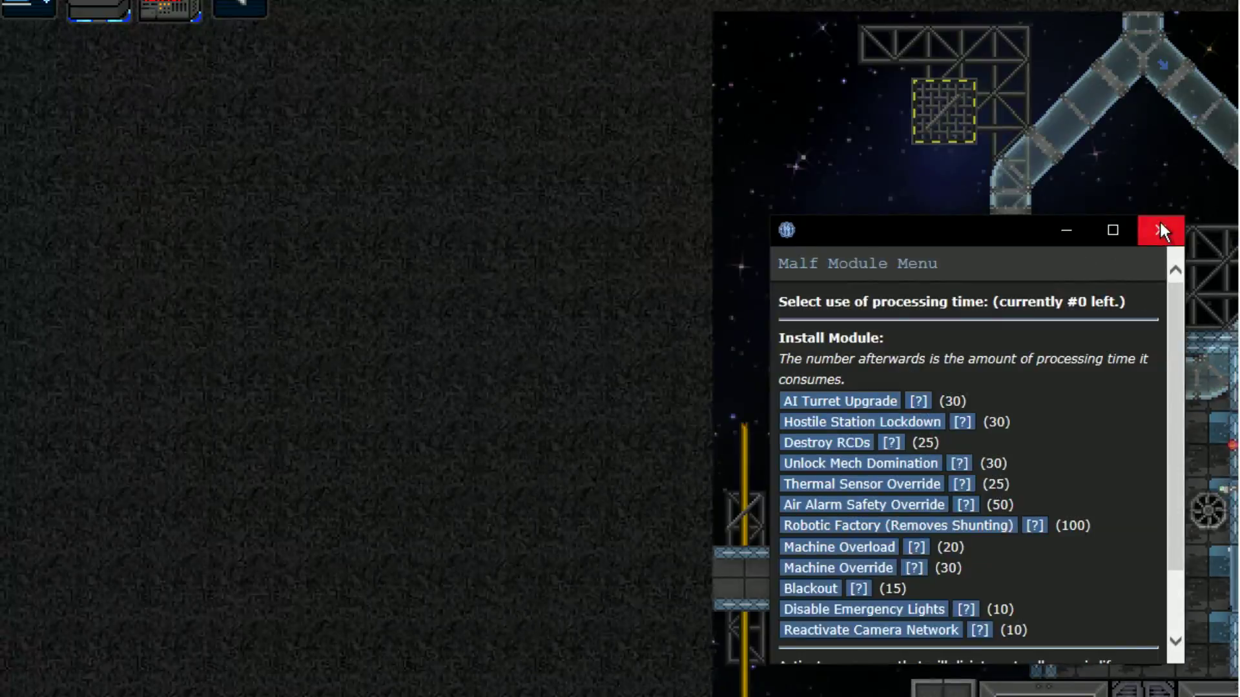
# - Close the malfunction abilities list after spending processing time
pyautogui.click(1158, 220)
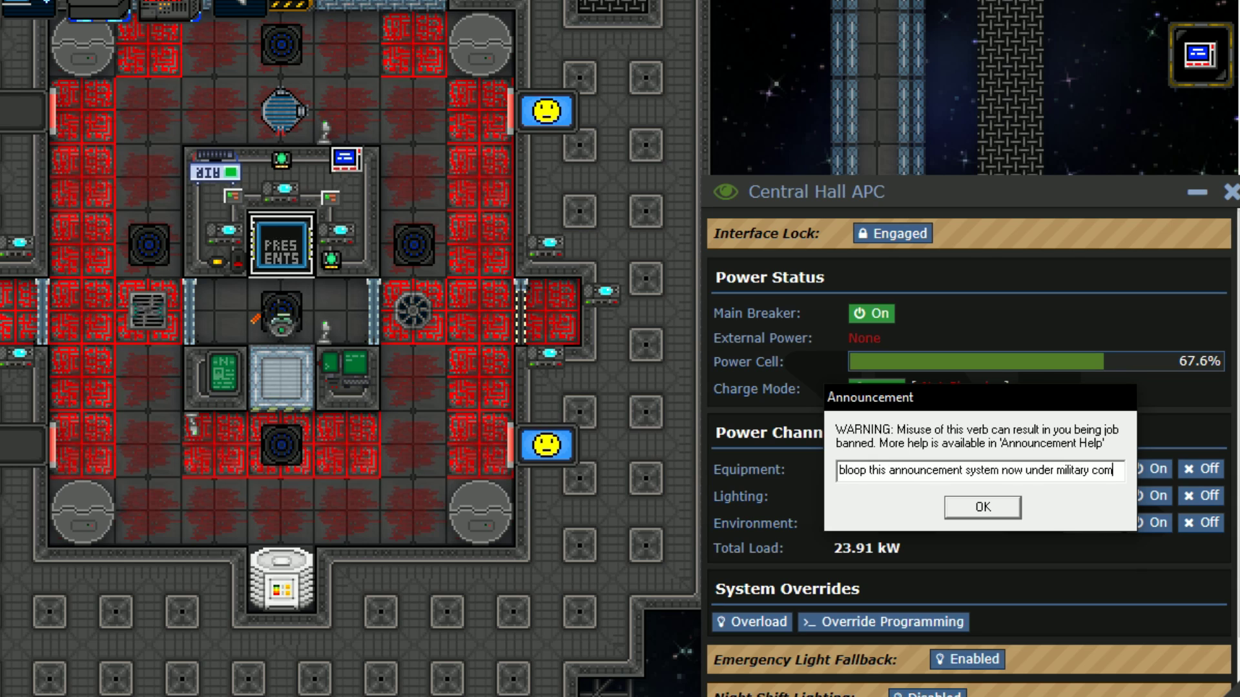
# - Send the 'bloop this announcement system now under military control' announcement station-wide
pyautogui.press('Return')
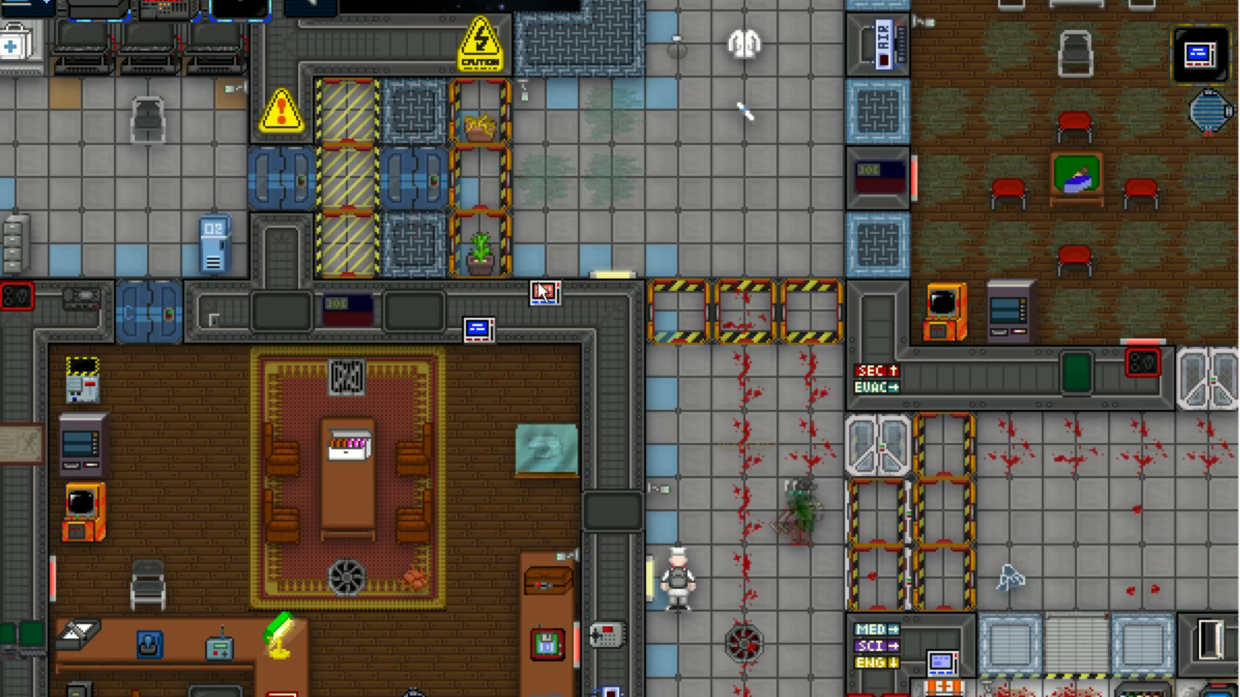
# - Check the Central Hall APC panel and cancel a started private message
pyautogui.click(1011, 579)
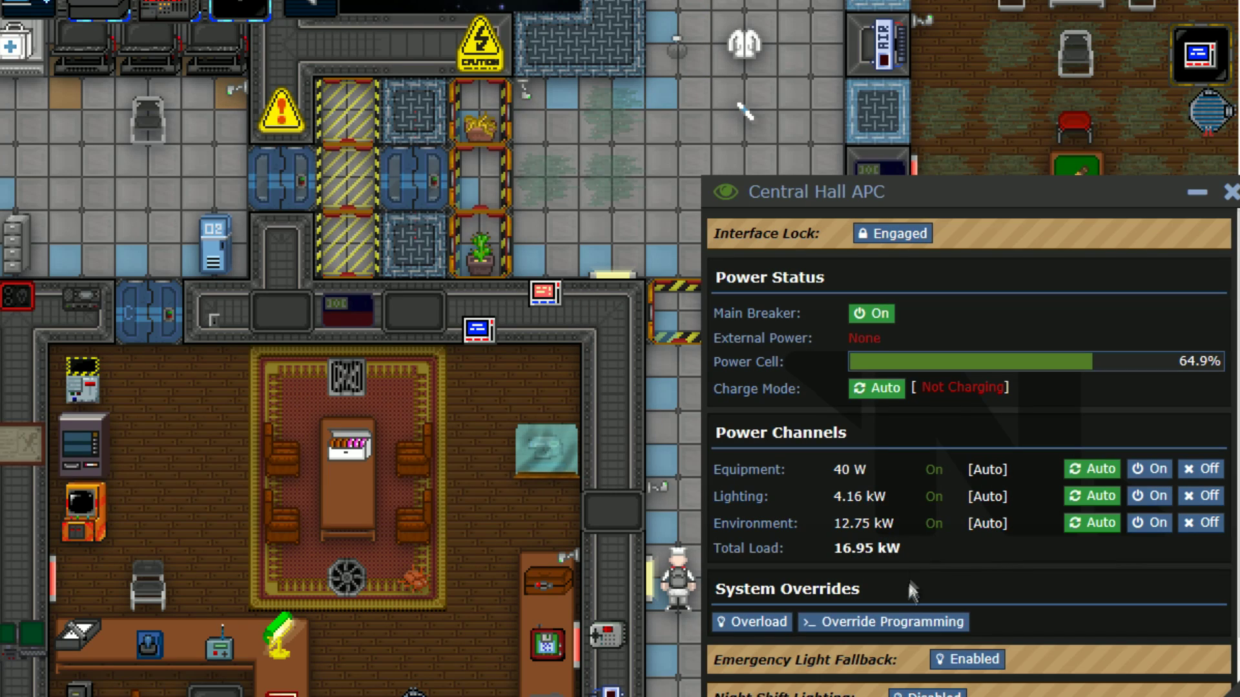
pyautogui.click(1231, 196)
pyautogui.press('F8')
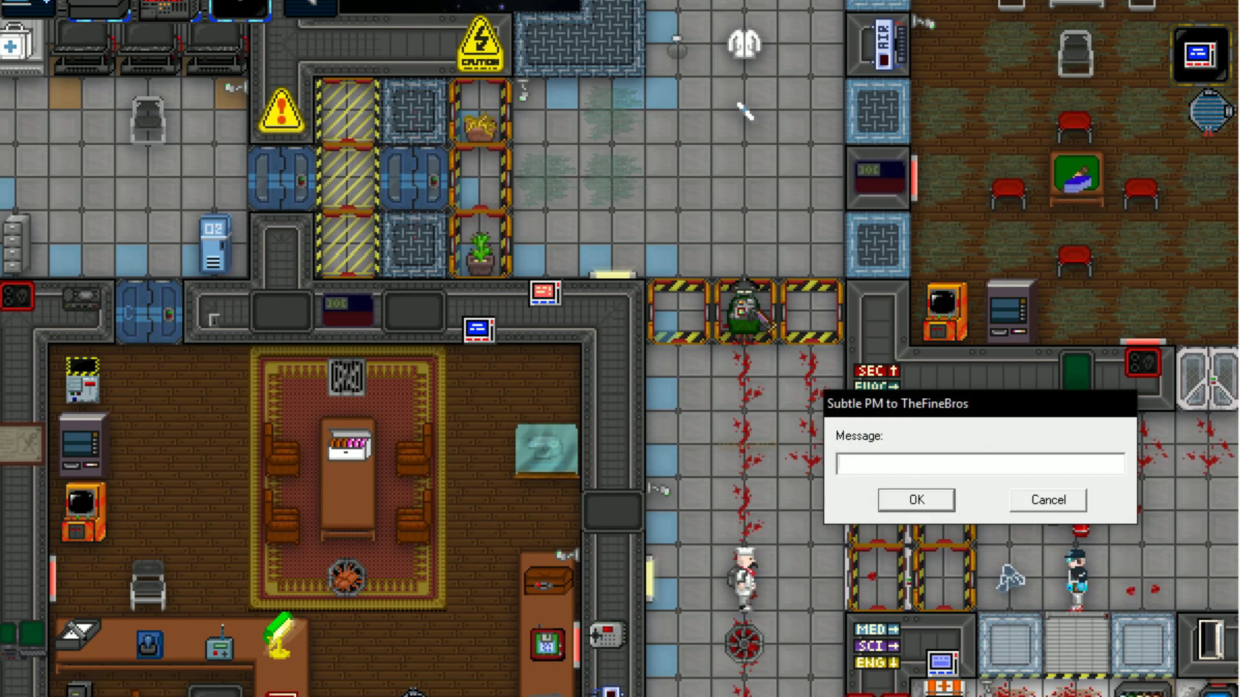
pyautogui.click(1048, 500)
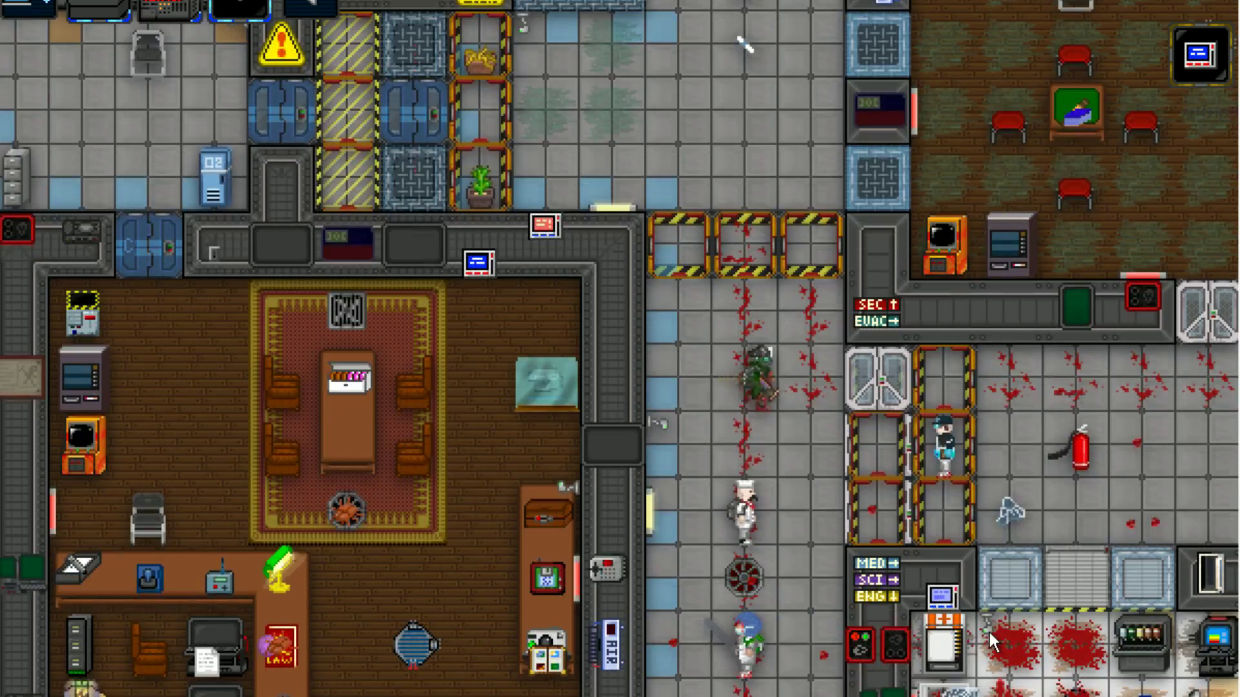
# - Pan the camera across the station and override a machine near hydroponics
pyautogui.press('Right')
pyautogui.press('Right')
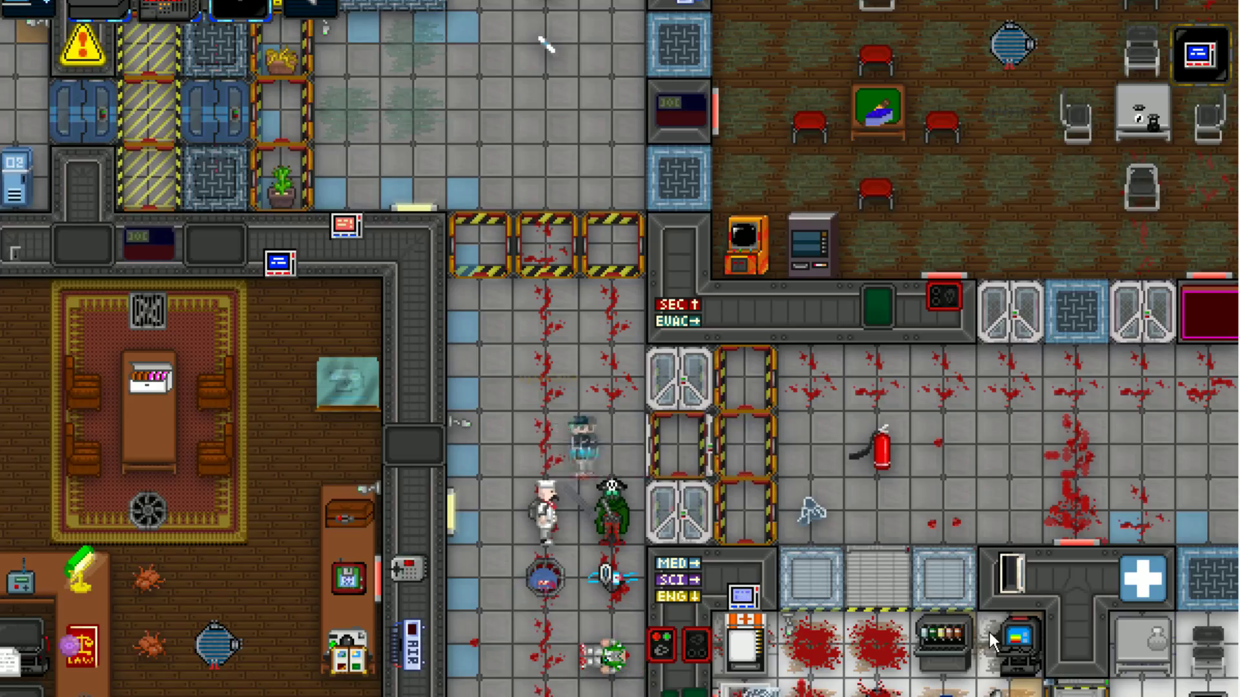
pyautogui.press('Up')
pyautogui.press('Up')
pyautogui.press('Up')
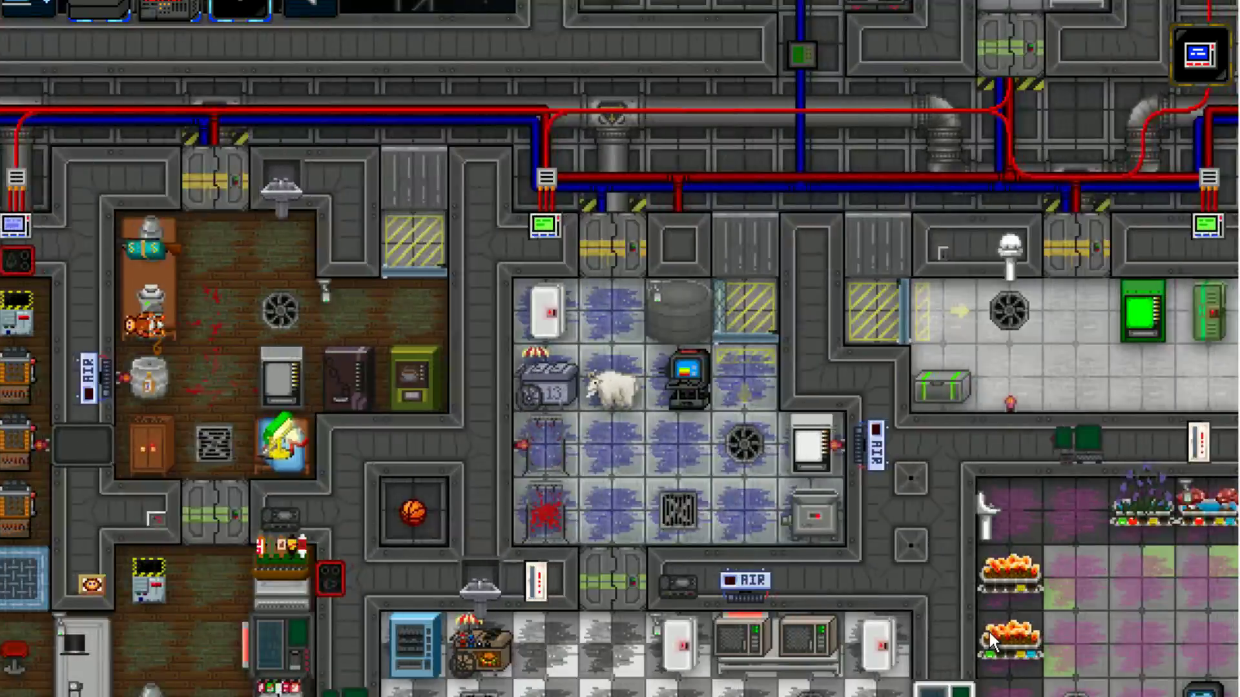
pyautogui.press('Down')
pyautogui.press('Down')
pyautogui.press('Down')
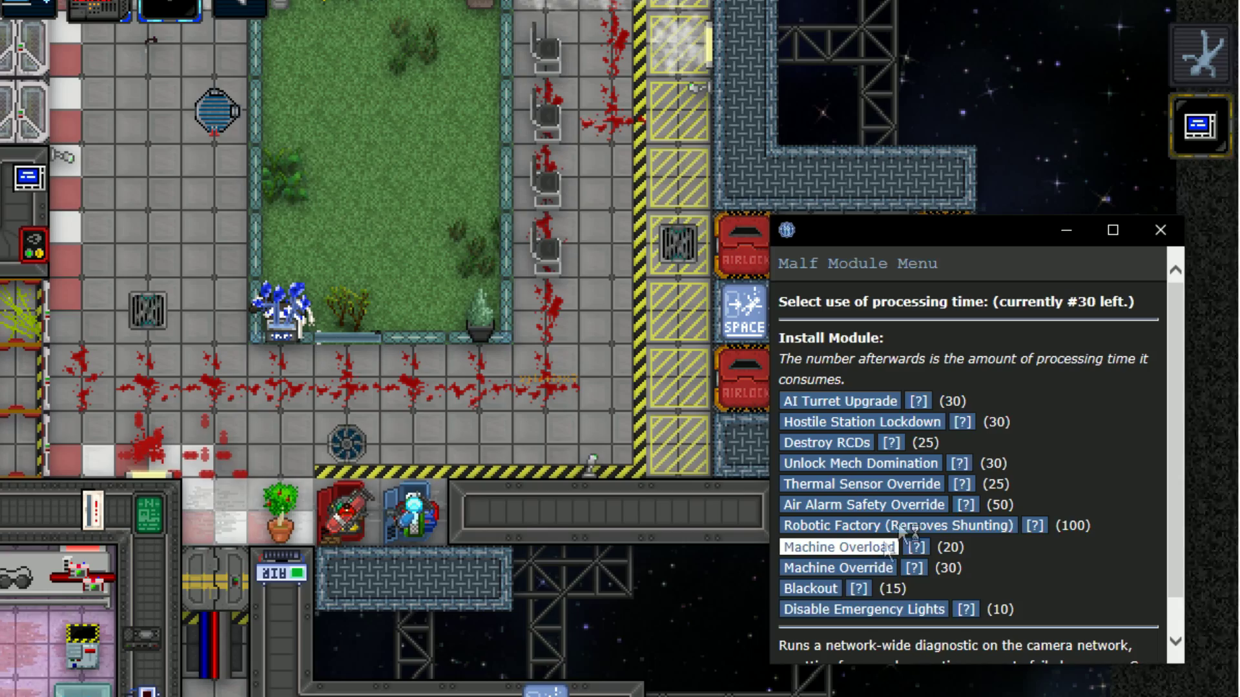
pyautogui.click(838, 546)
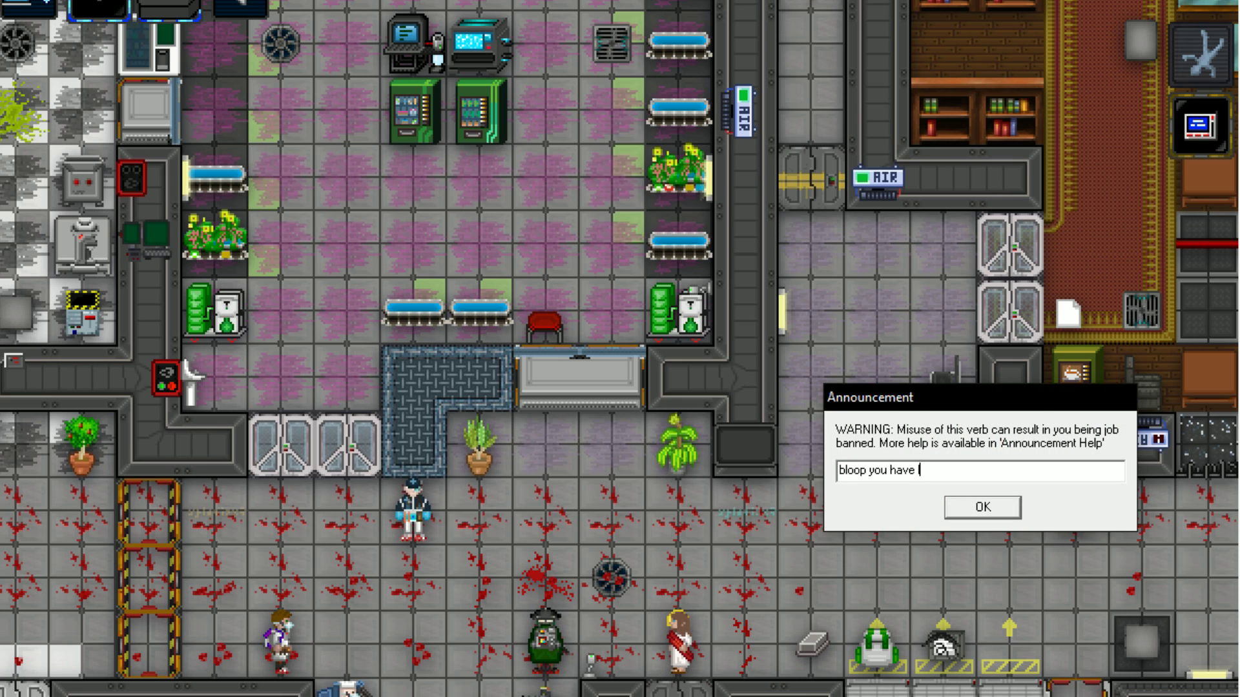
# - Send the 'bloop you have lost woop' announcement to the crew
pyautogui.press('Return')
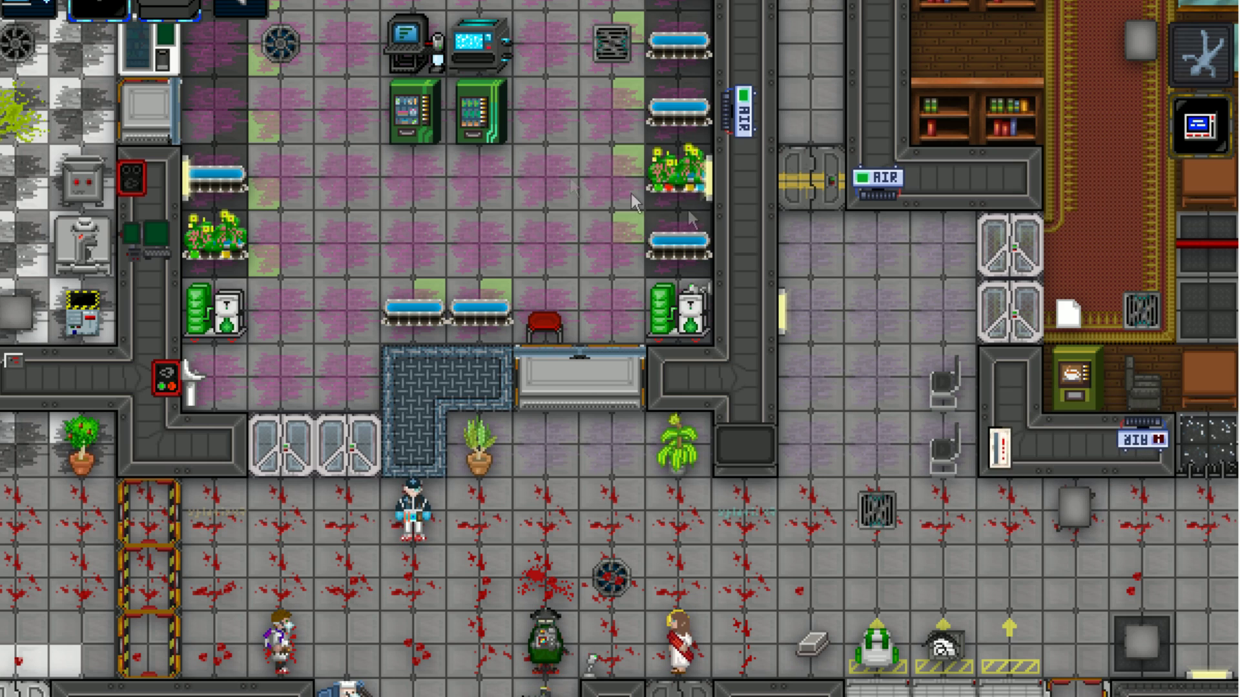